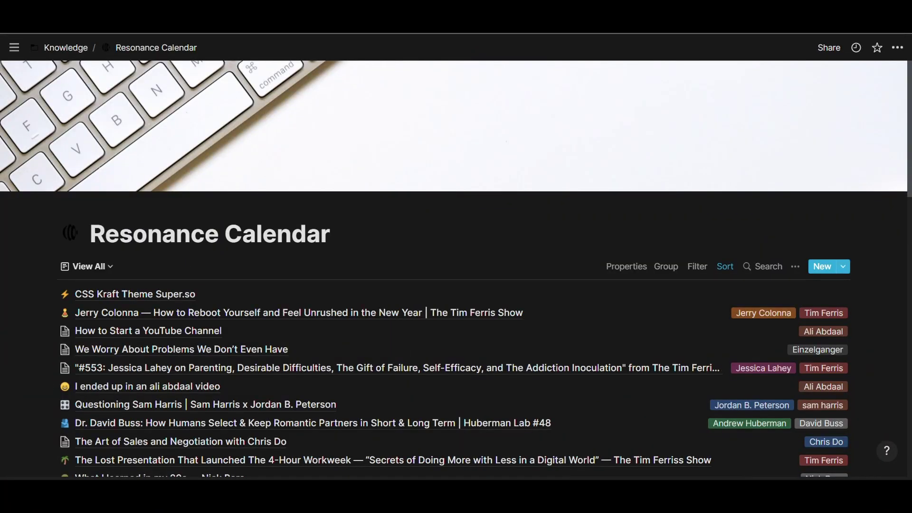
- Open the saved-views dropdown of the Resonance Calendar database
click(91, 266)
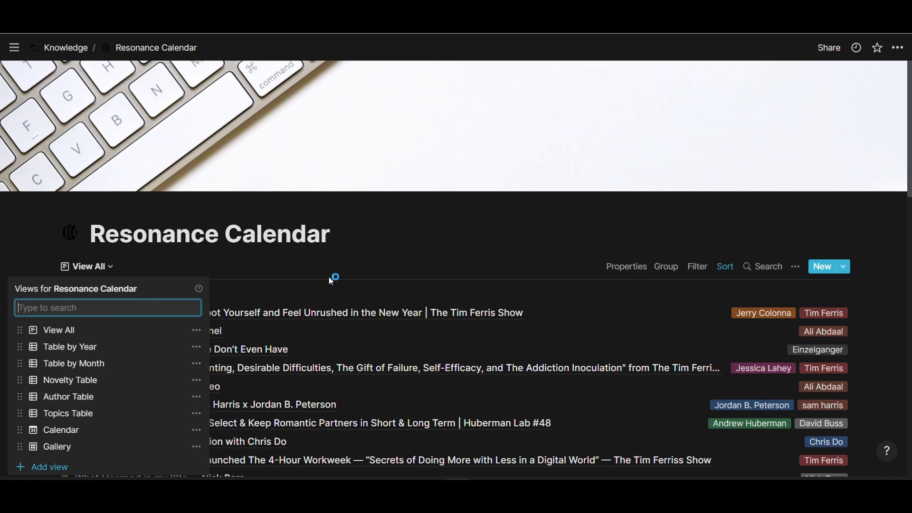
- Switch to the Topics Table view and look through the Anatomy group's entries
click(86, 415)
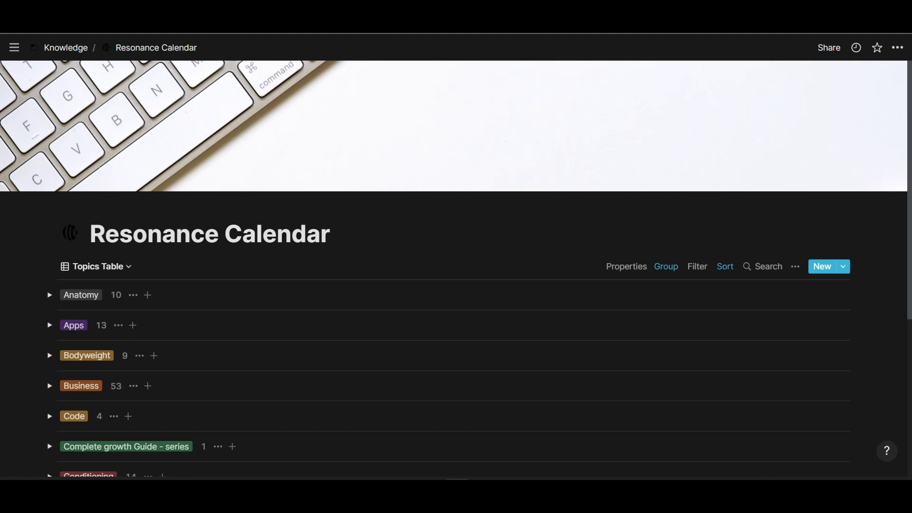
scroll(55, 183, down, 3)
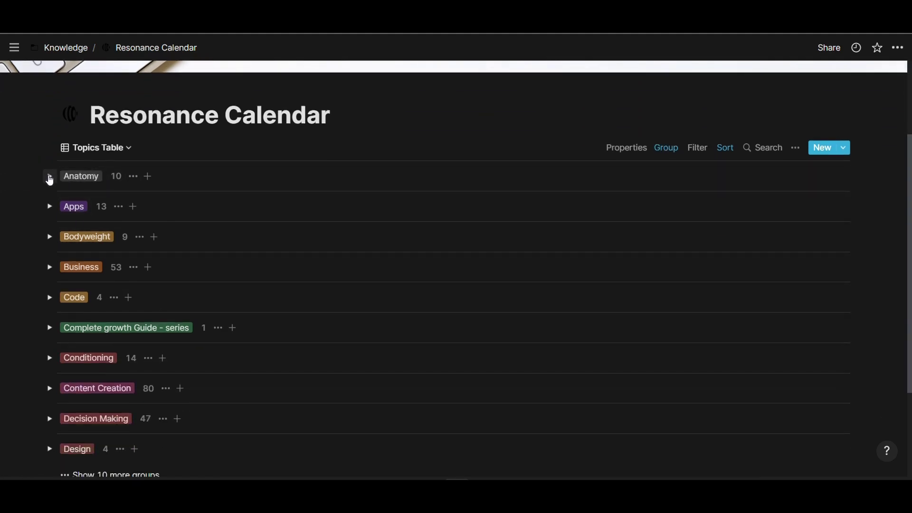
click(50, 178)
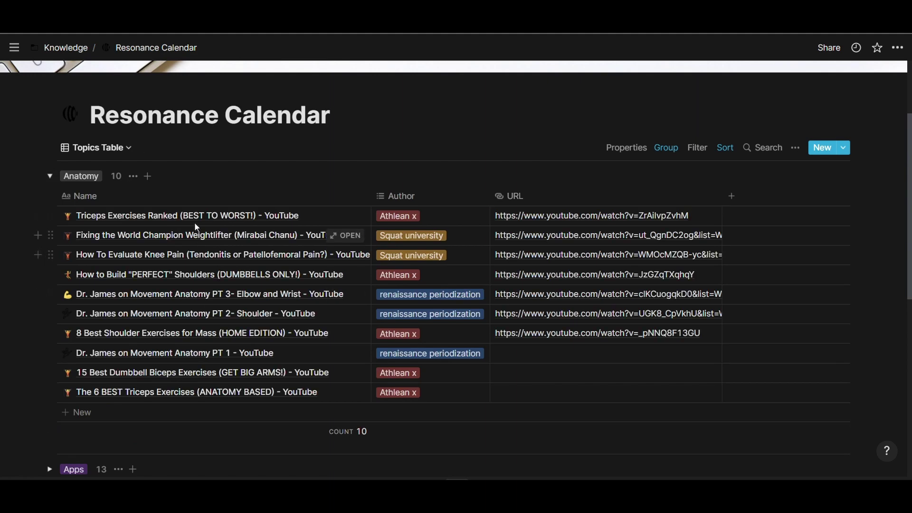
drag(195, 221, 203, 380)
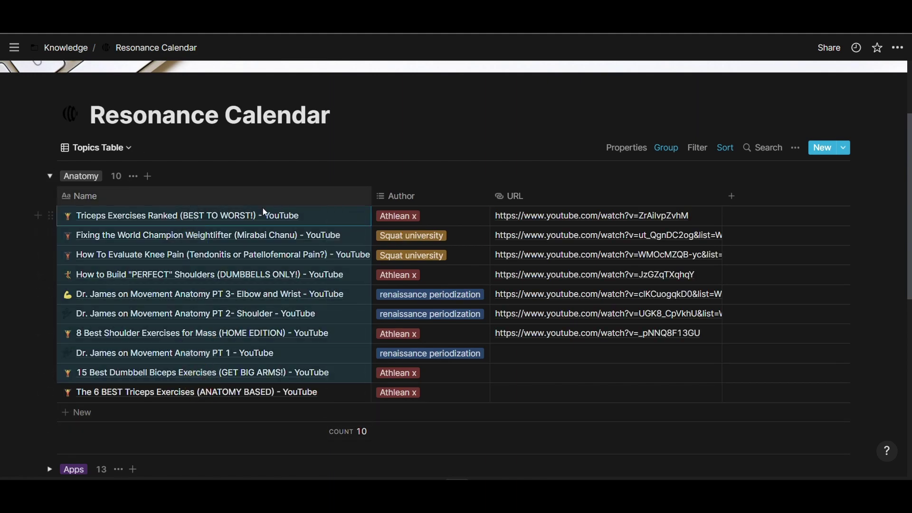
click(356, 149)
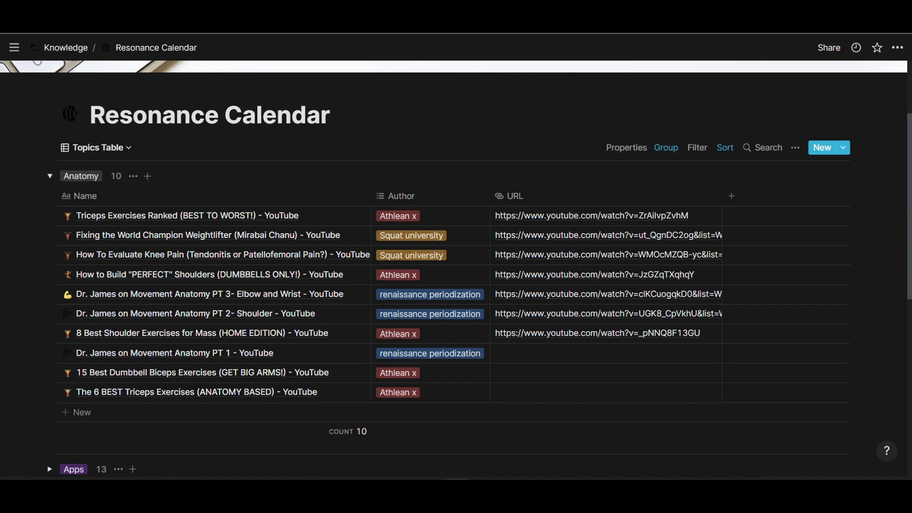
click(49, 176)
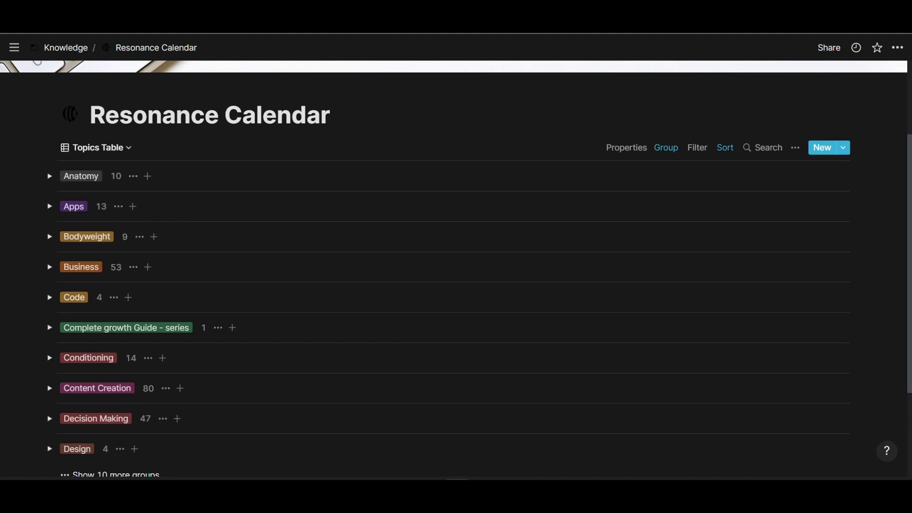
- Look over the four Code entries, then expand the Anatomy group again
scroll(113, 149, down, 3)
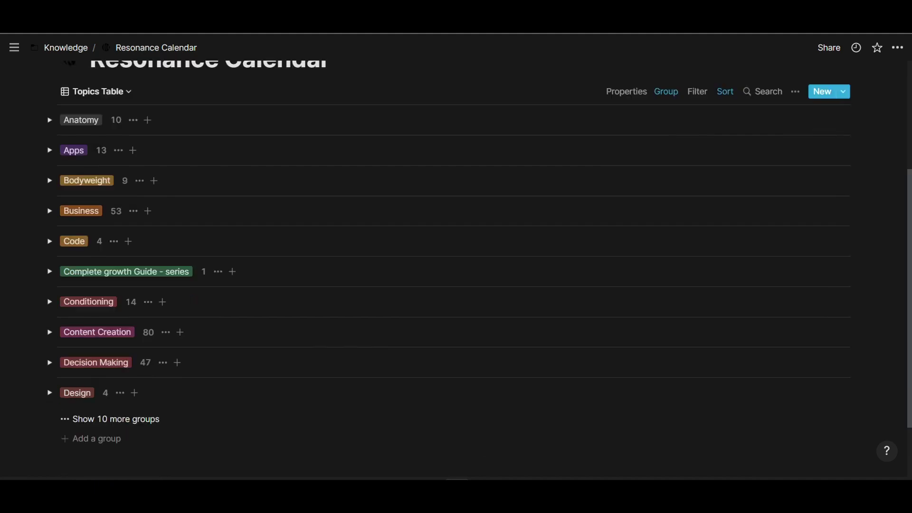
click(49, 180)
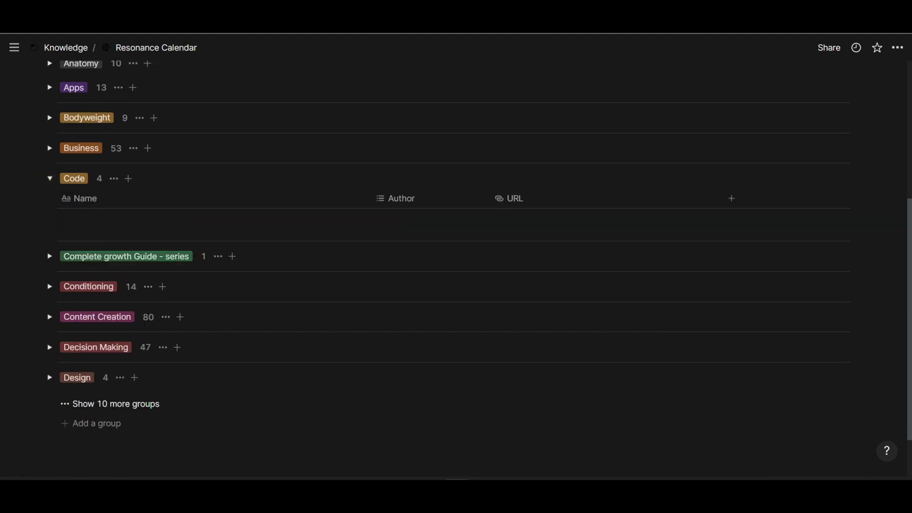
drag(164, 218, 198, 283)
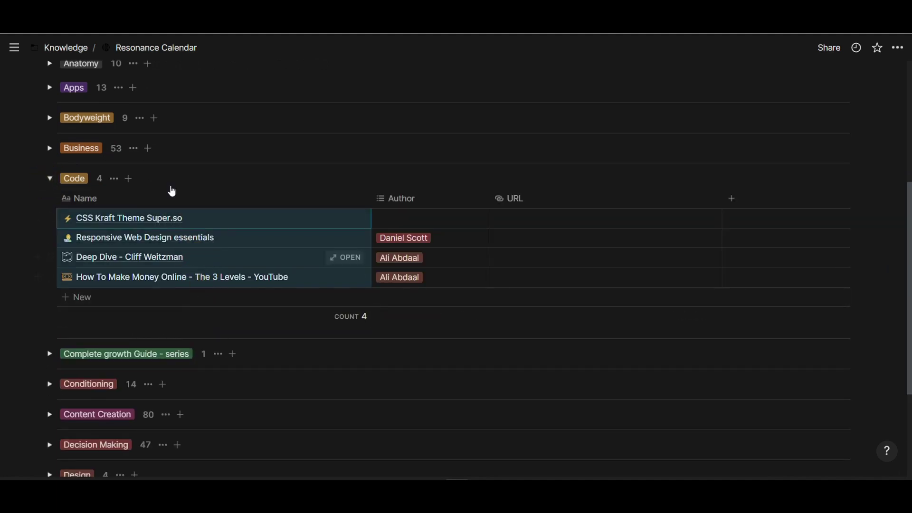
click(53, 179)
scroll(52, 178, up, 3)
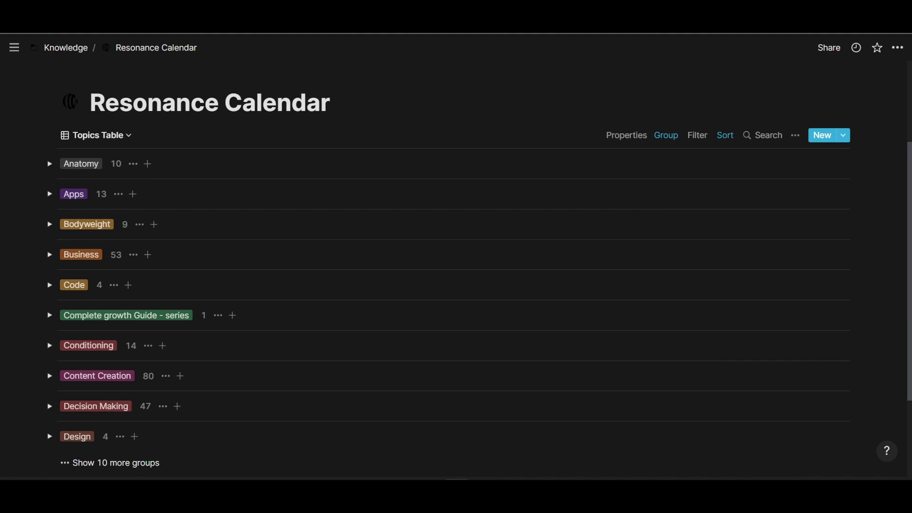
click(359, 155)
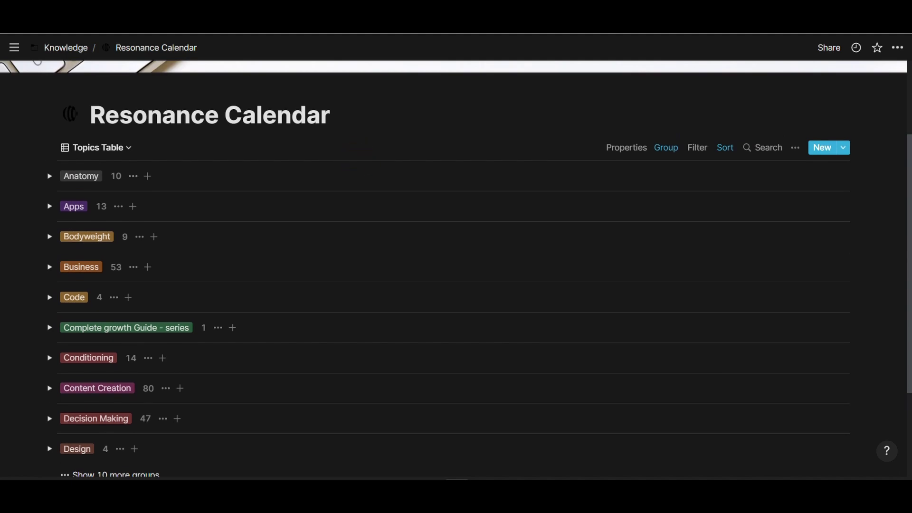
click(50, 176)
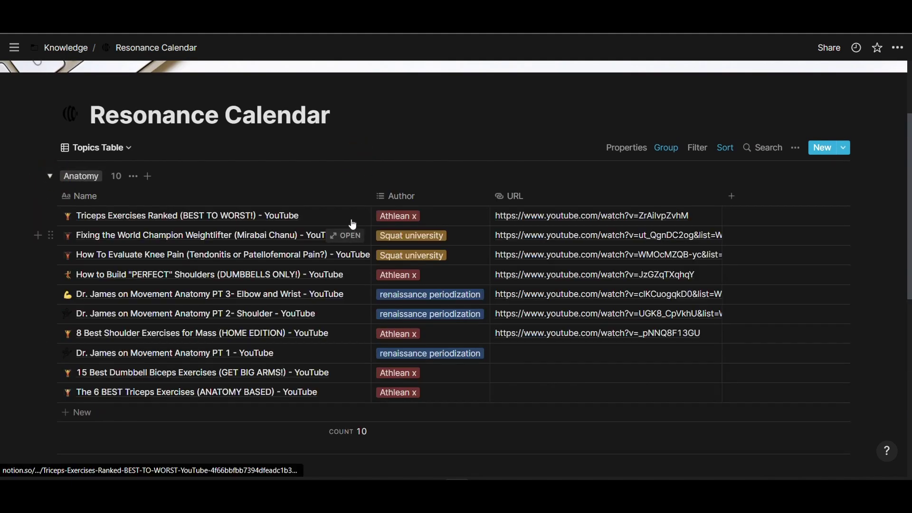
- Preview Triceps Exercises Ranked to review its Fitness/YouTube/Anatomy tags, URL and embedded video
click(345, 218)
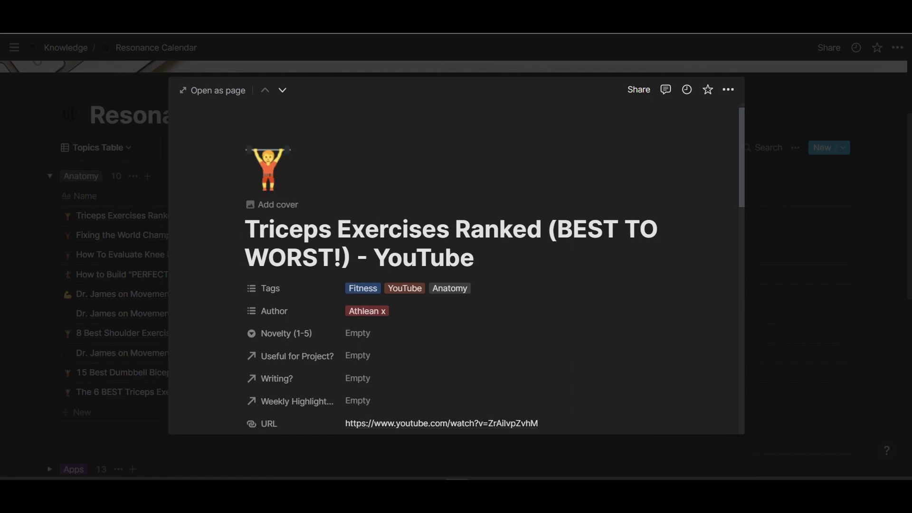
scroll(423, 247, down, 3)
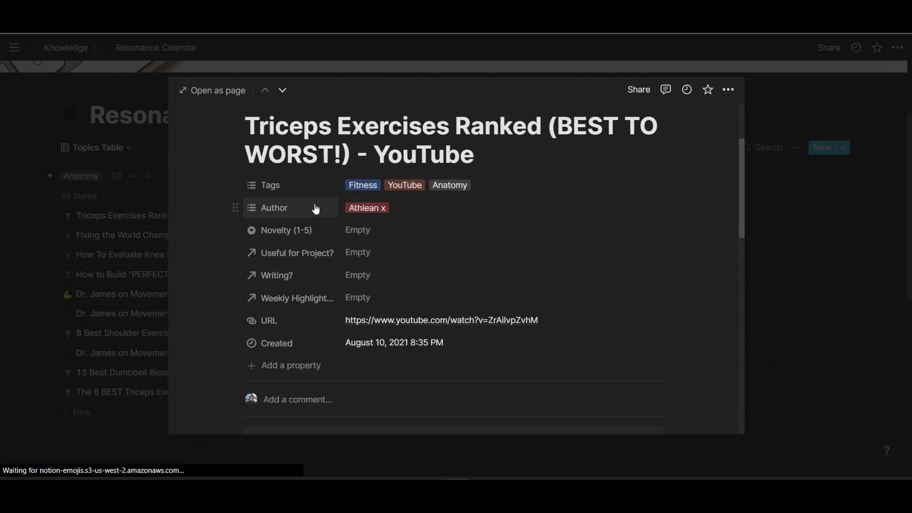
scroll(416, 143, down, 2)
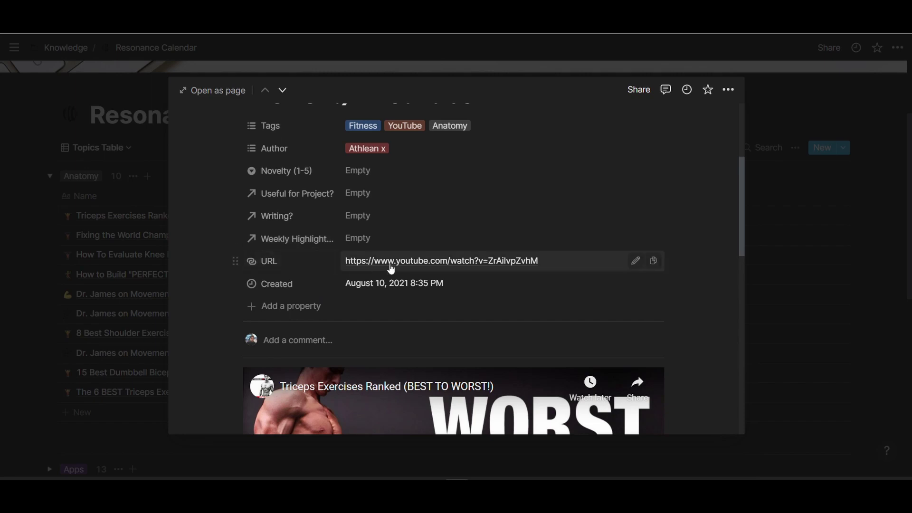
click(170, 267)
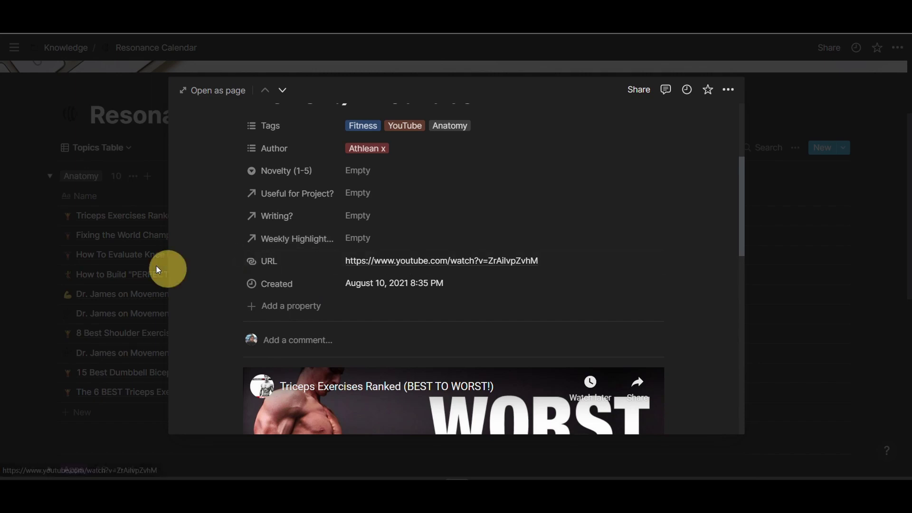
- Collapse the Anatomy group so only topic group headings remain
click(47, 176)
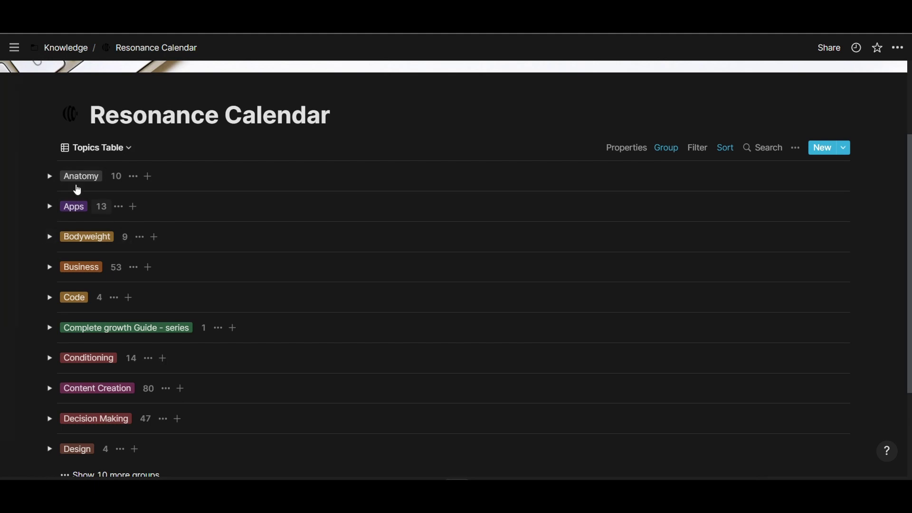
scroll(454, 266, down, 2)
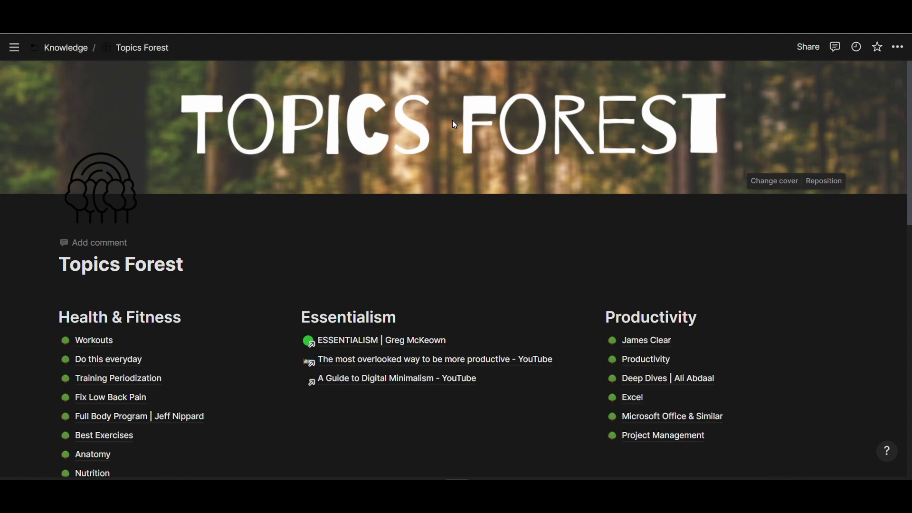
- Scroll through the Topics Forest sections, including Inspiration, Writing and Psychology
scroll(456, 125, down, 1)
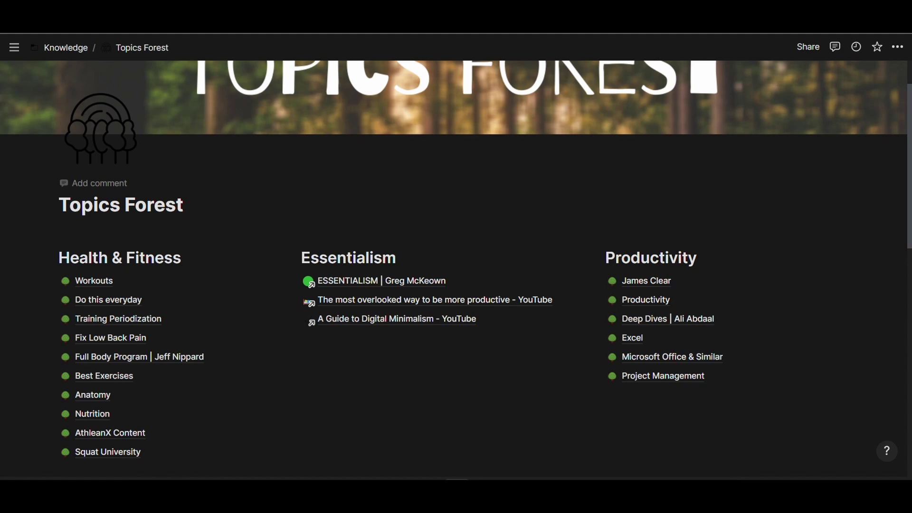
scroll(456, 266, down, 1)
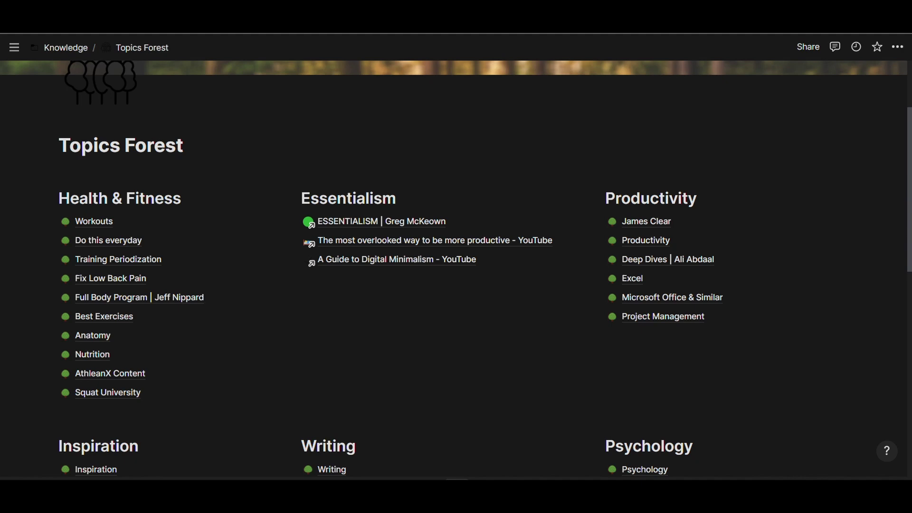
scroll(456, 268, down, 2)
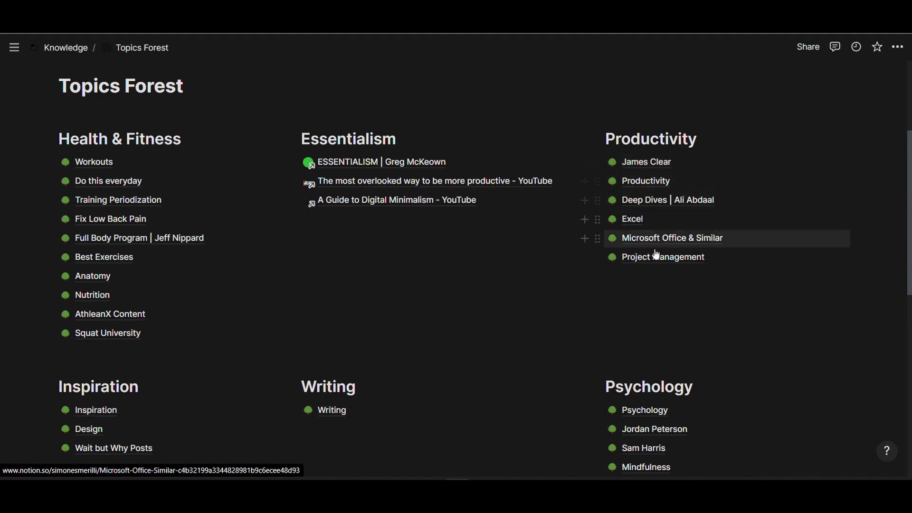
- Open the Productivity subpage and inspect its 'Tags contains Productivity' list filter
click(646, 183)
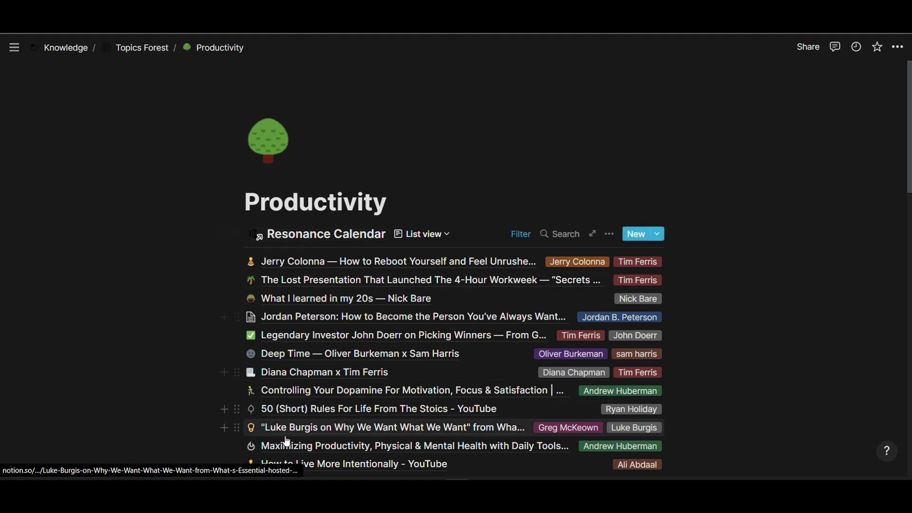
click(520, 233)
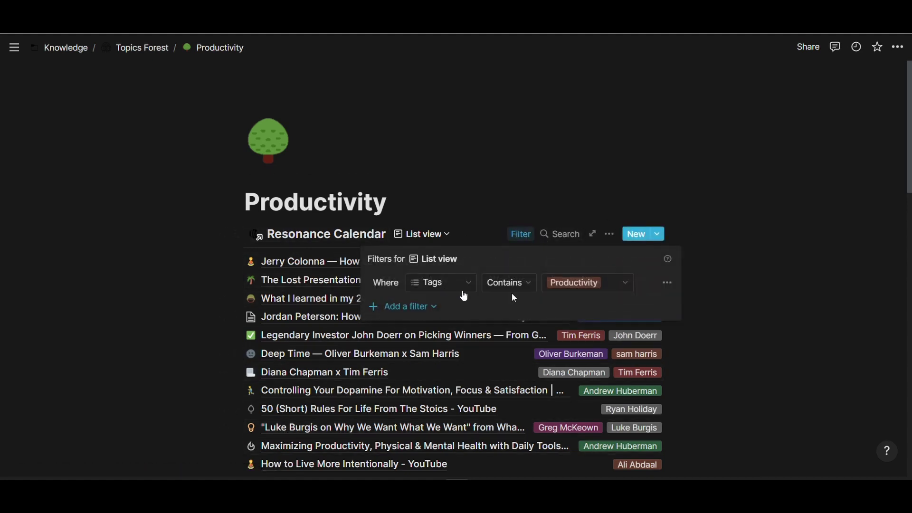
click(526, 212)
click(206, 213)
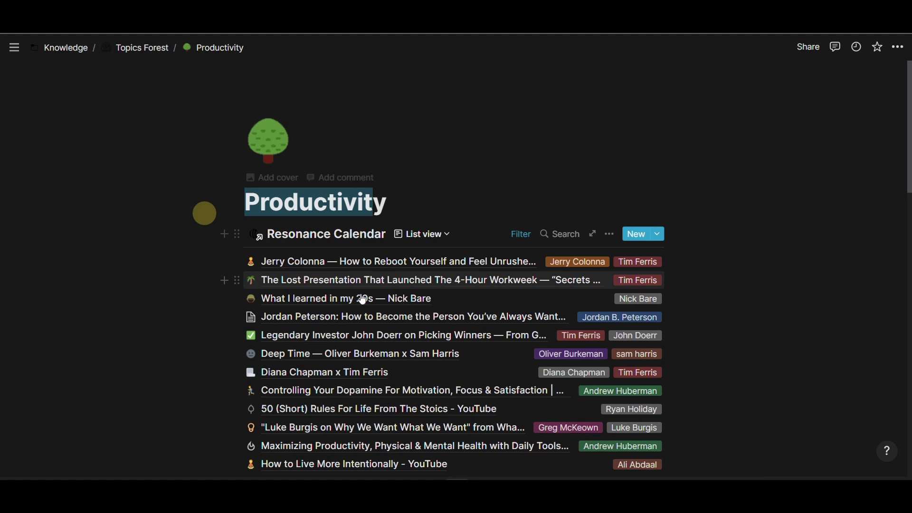
click(482, 234)
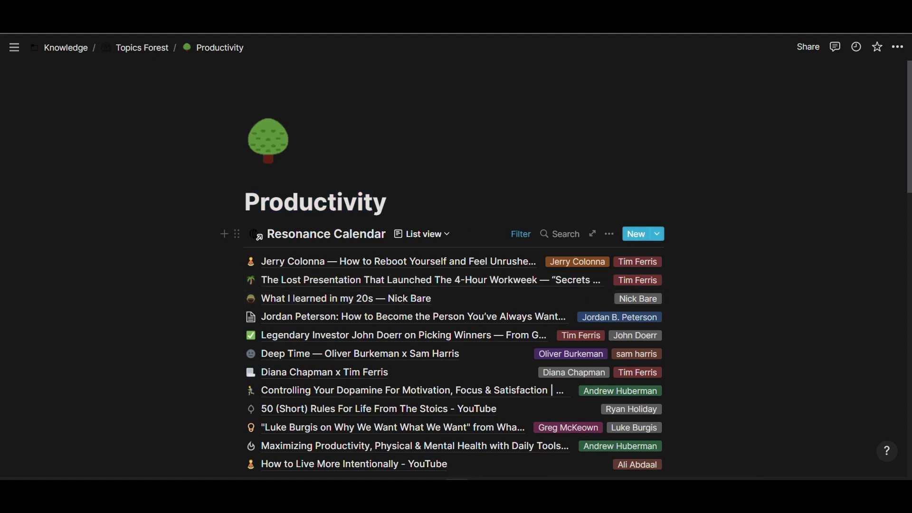
scroll(497, 234, down, 3)
scroll(497, 234, up, 3)
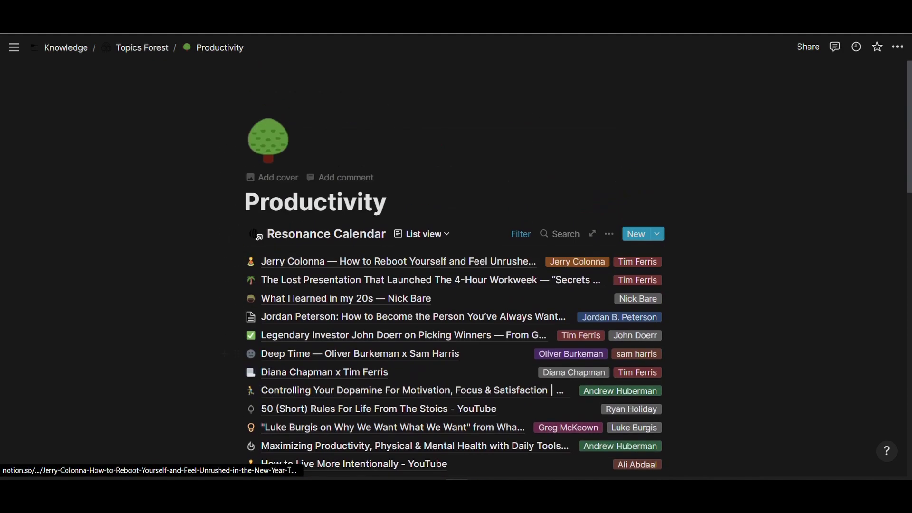
- Return to Topics Forest and scroll through sections like Business & Finance and Technology
click(151, 49)
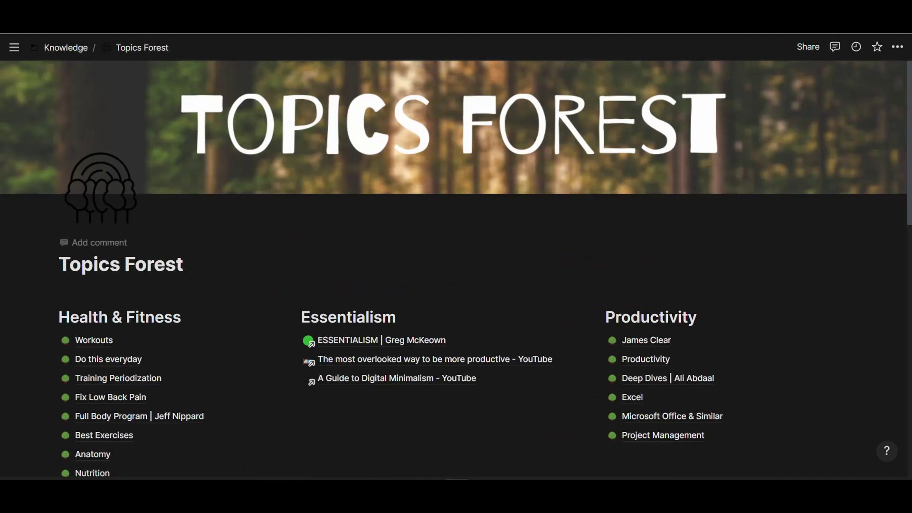
scroll(602, 229, down, 10)
scroll(602, 229, down, 3)
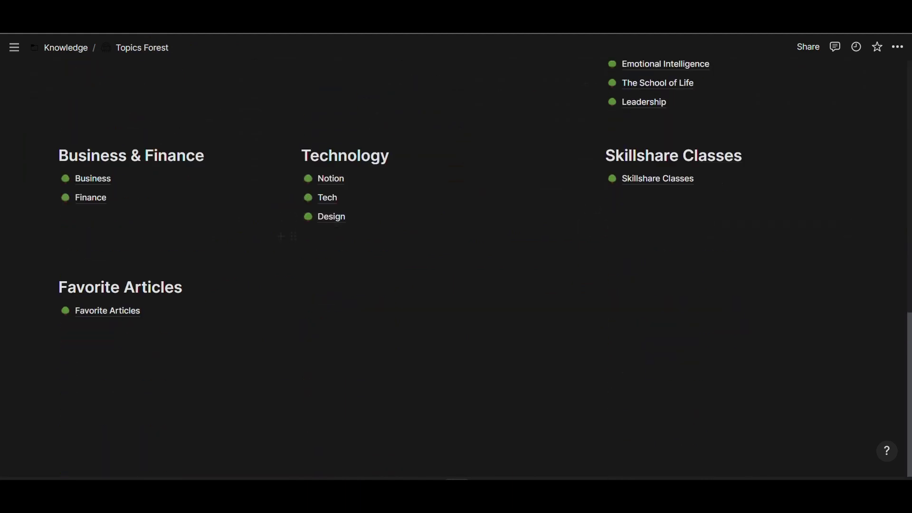
scroll(602, 340, up, 5)
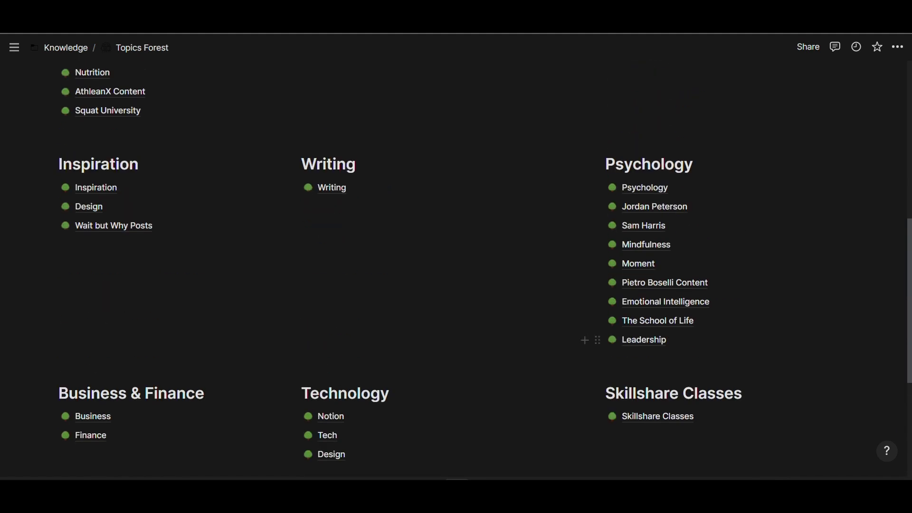
scroll(603, 340, up, 8)
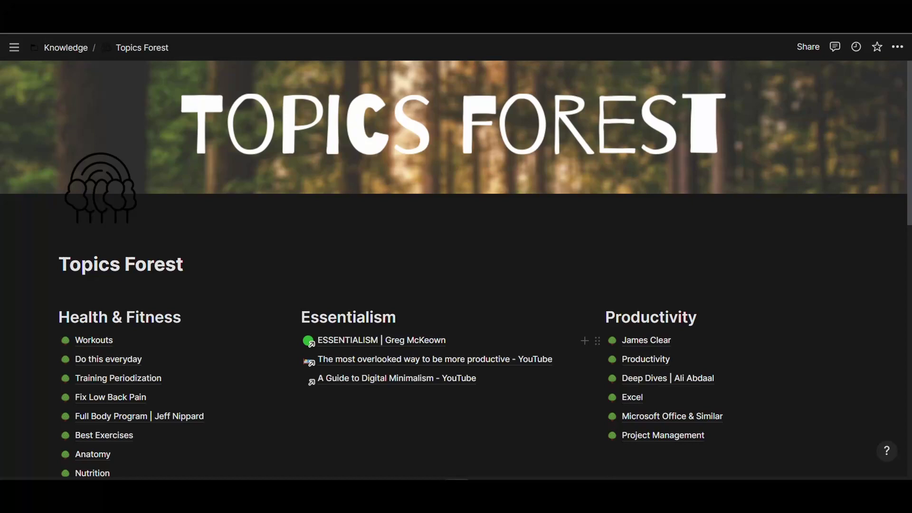